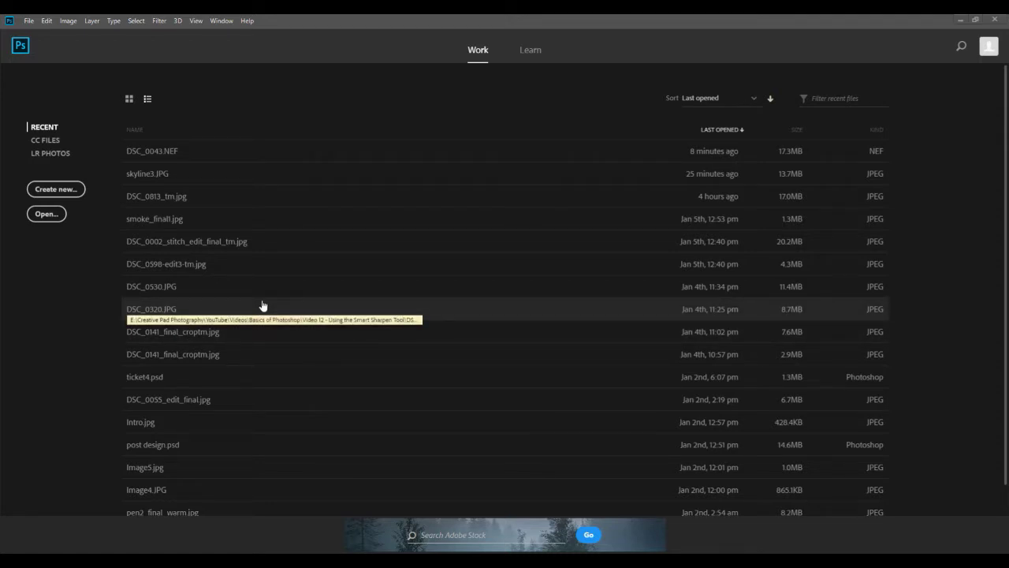
- Open the raw photo DSC_0043 from the Video 13 - Using the Adaptive Wide Angle Filter folder
left_click(28, 20)
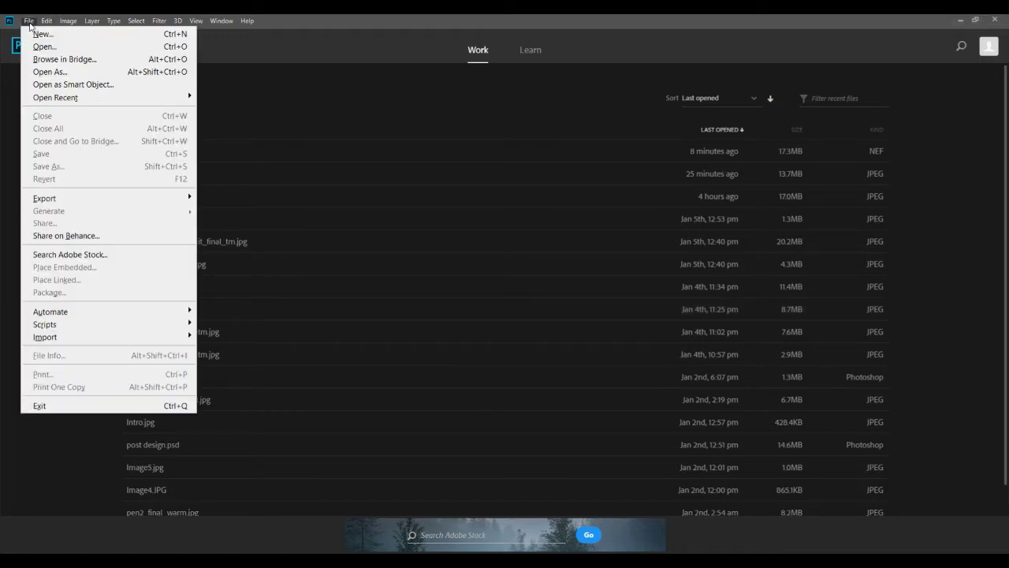
left_click(48, 41)
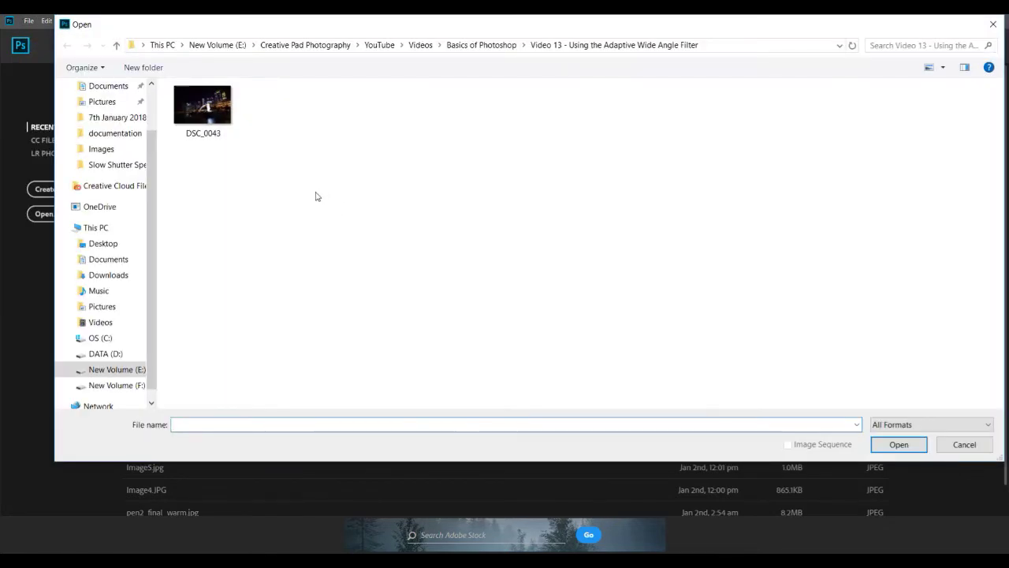
double_click(212, 107)
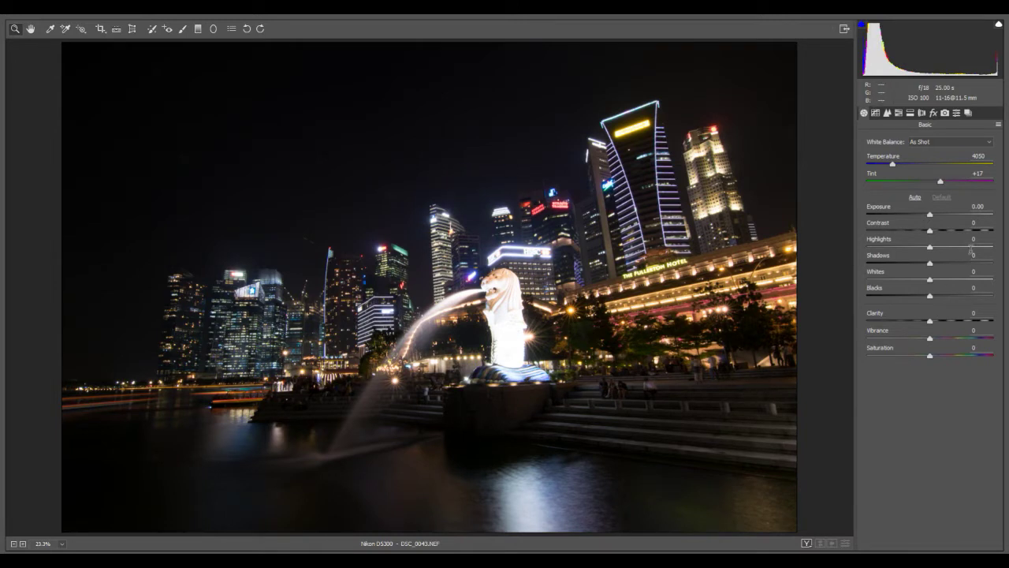
- Set Exposure to +0.20, Contrast to +12, Highlights to +13 and Shadows to +37, and open the raw photo for editing
left_click_drag(931, 265, 953, 267)
left_click_drag(930, 214, 939, 234)
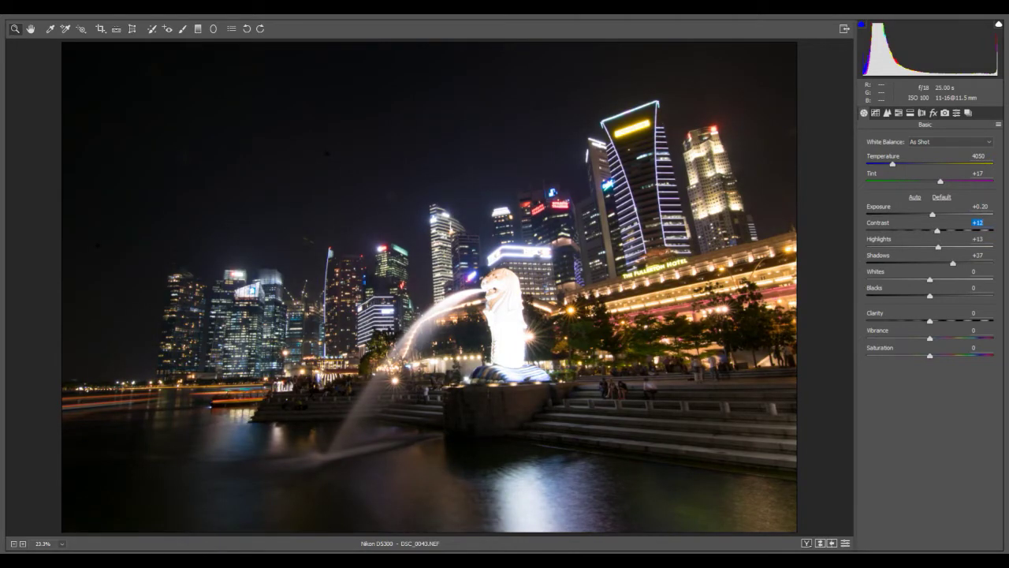
key("Return")
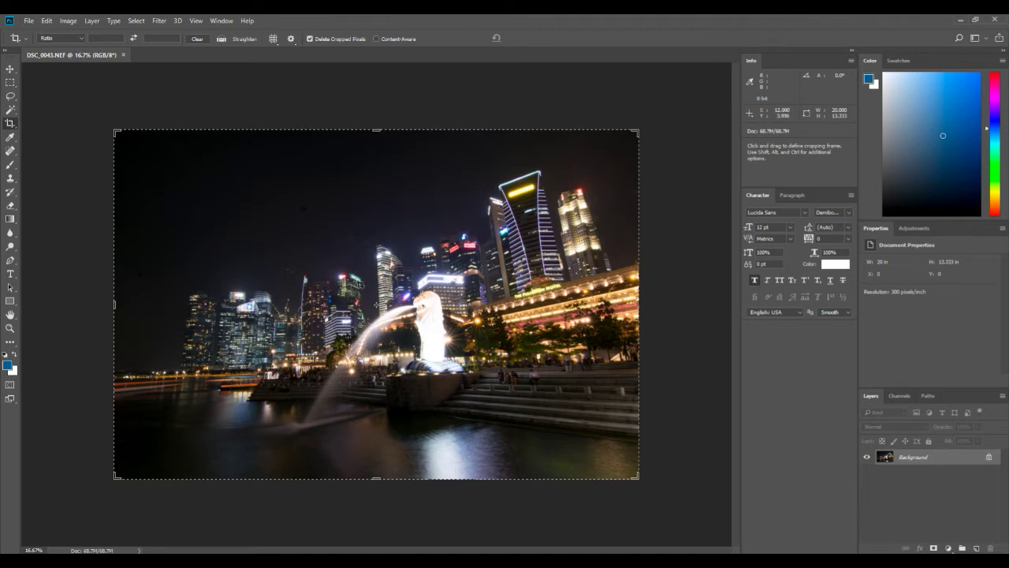
- Duplicate the Background layer as Background copy
right_click(931, 457)
left_click(907, 317)
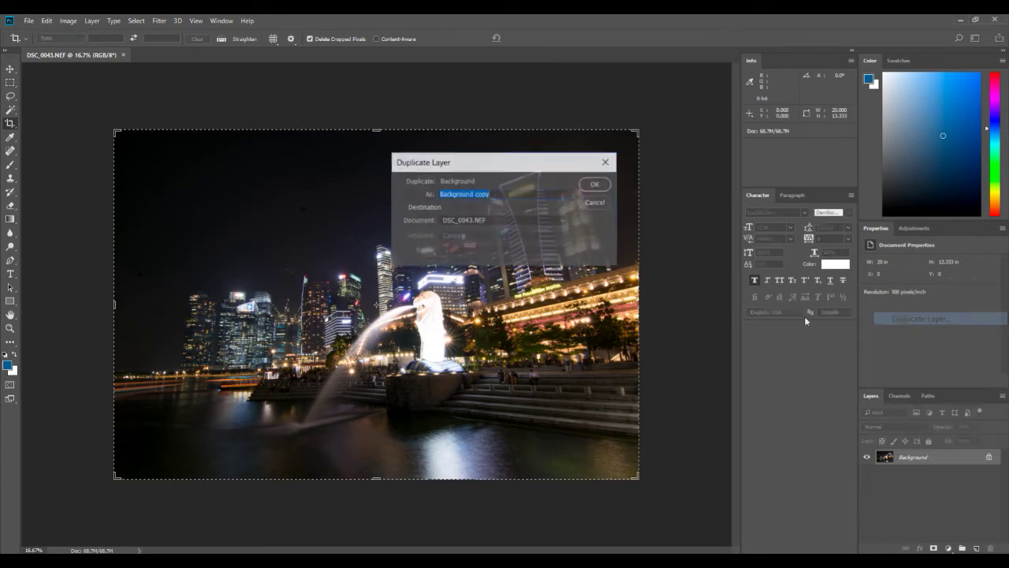
left_click(582, 184)
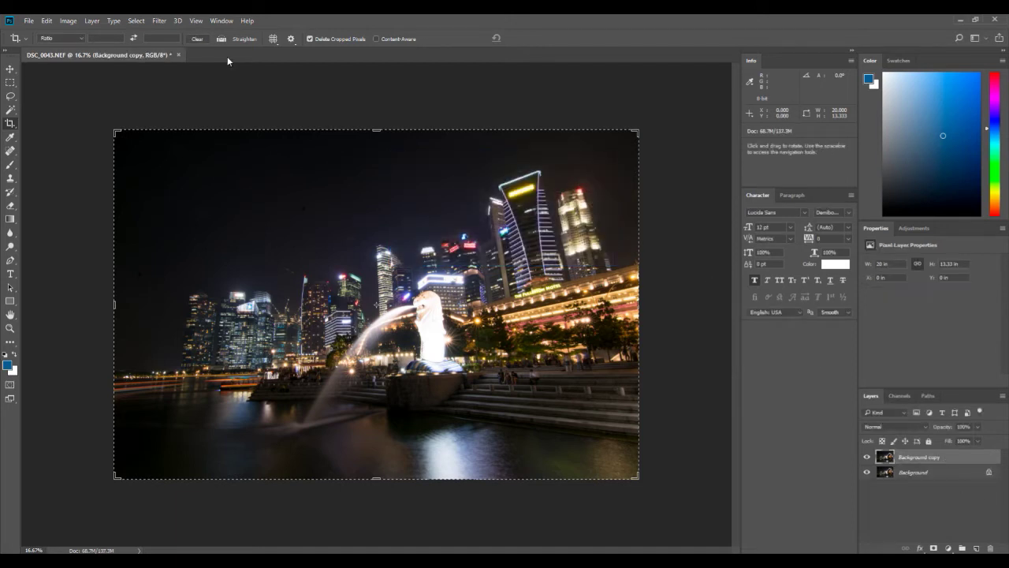
- Start the Adaptive Wide Angle filter on the copied layer and constrain the right edge of the tall tower behind the hotel as Vertical
left_click(161, 21)
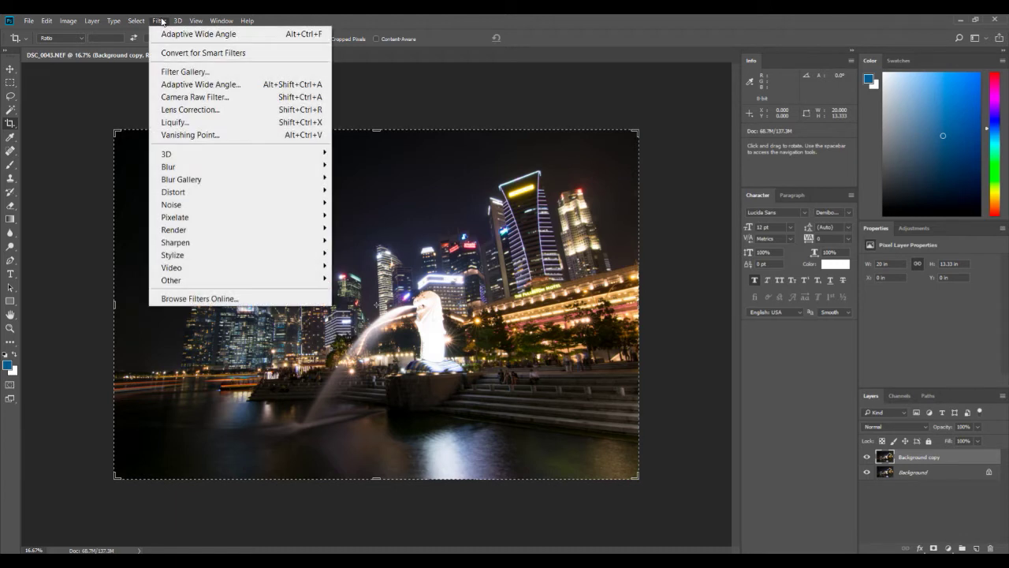
left_click(205, 86)
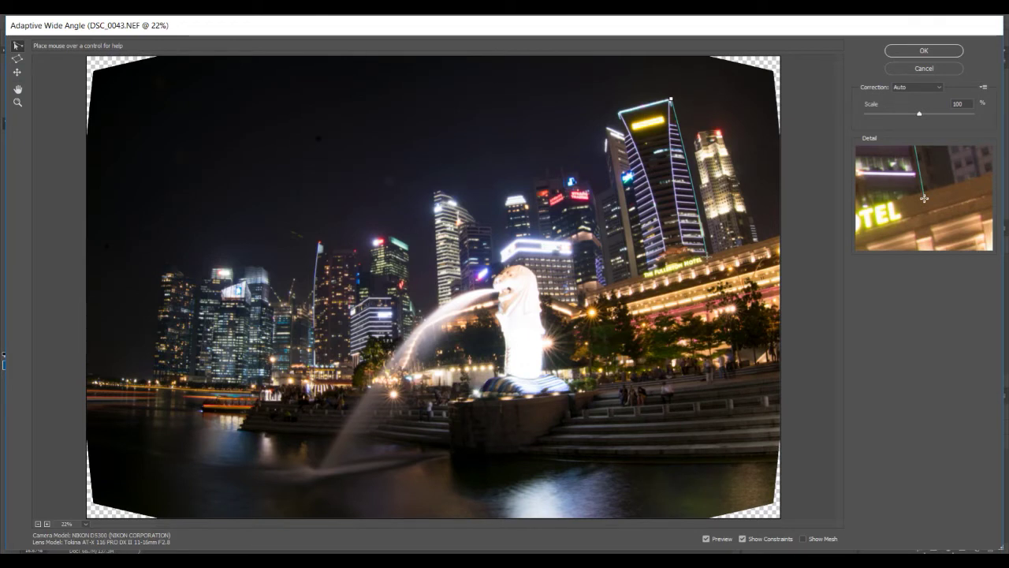
left_click(706, 257)
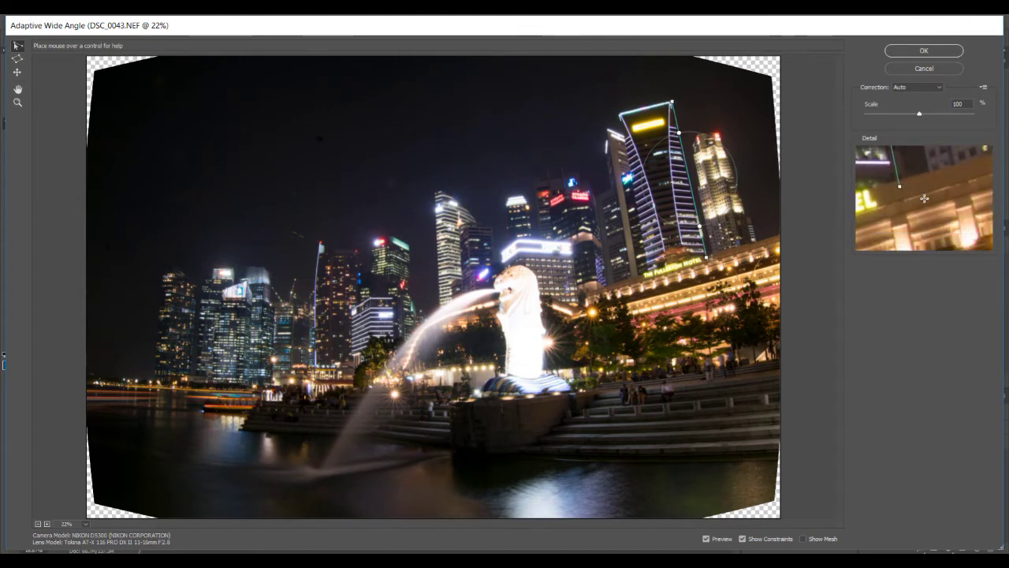
right_click(694, 163)
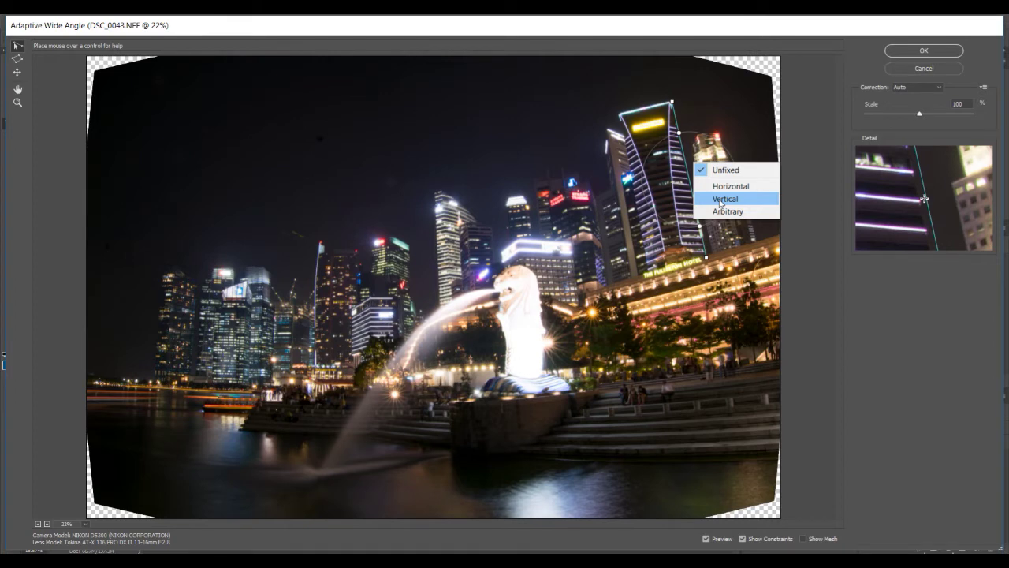
left_click(719, 201)
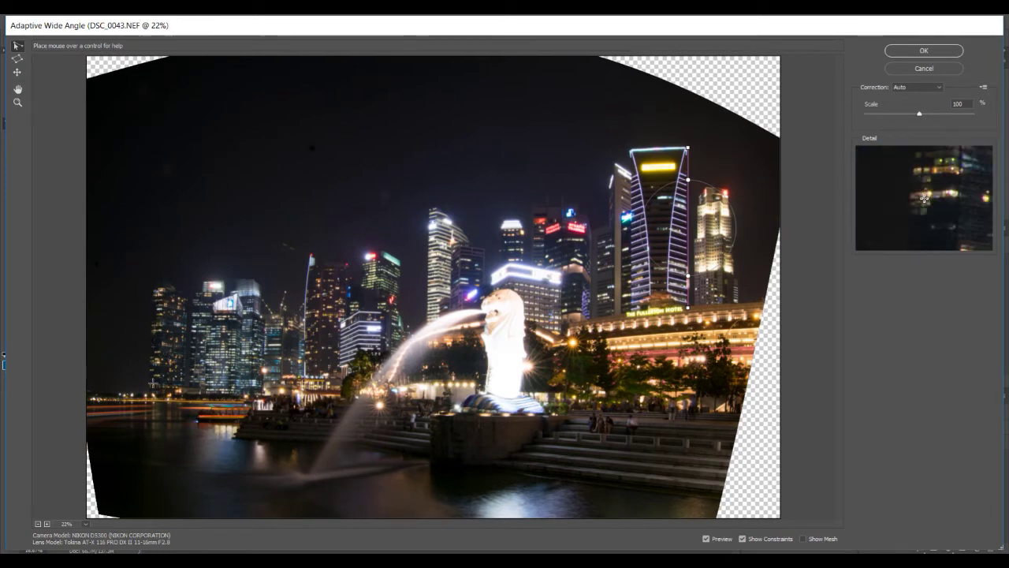
- Draw a constraint along the outer edge of the leftmost building in the skyline and set it to Vertical
left_click(155, 277)
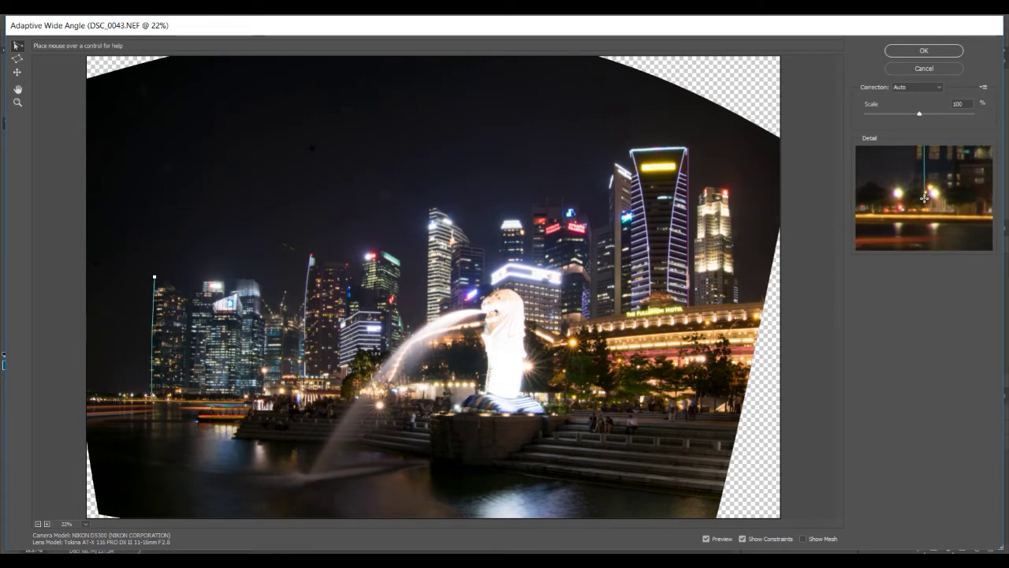
left_click(151, 394)
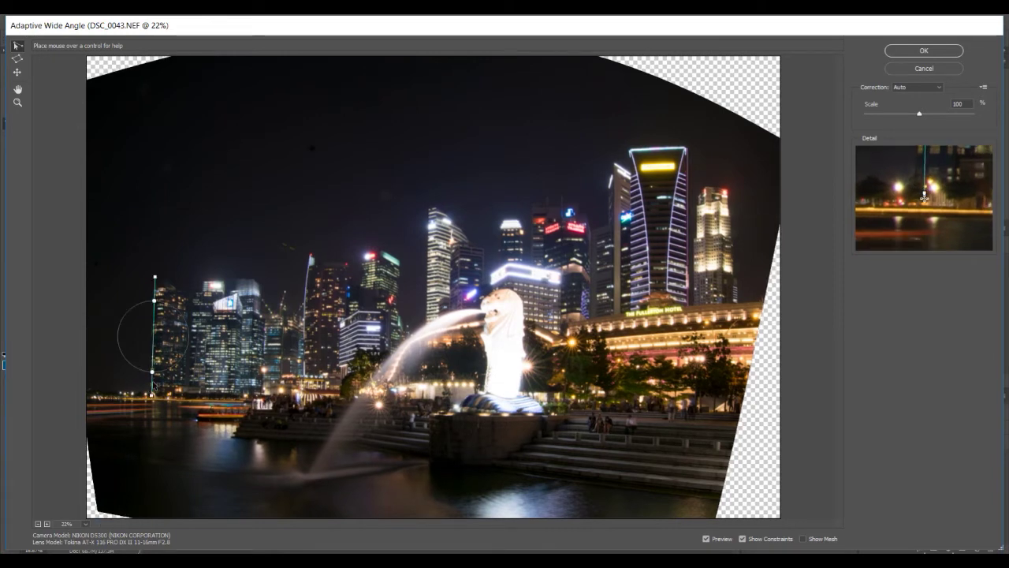
right_click(154, 332)
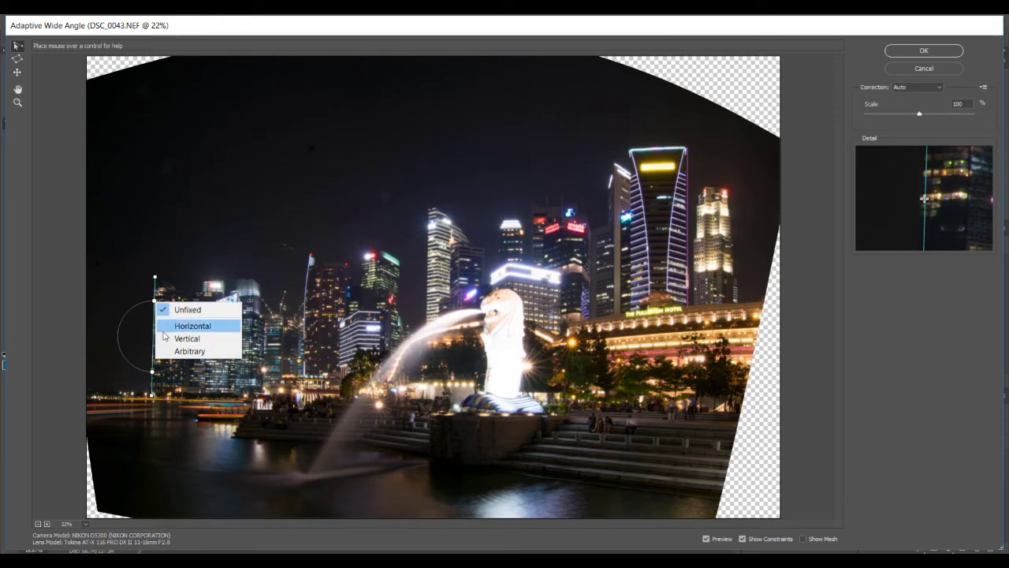
left_click(175, 338)
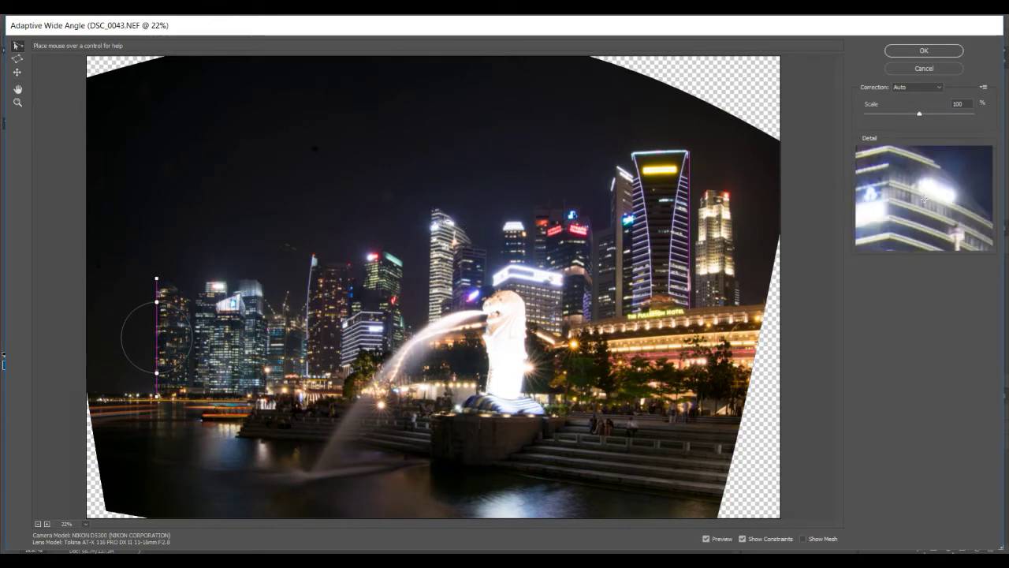
- Draw a constraint along the left edge of the tall building behind the water jet and set it to Vertical
left_click_drag(432, 210, 432, 320)
left_click_drag(432, 229, 428, 323)
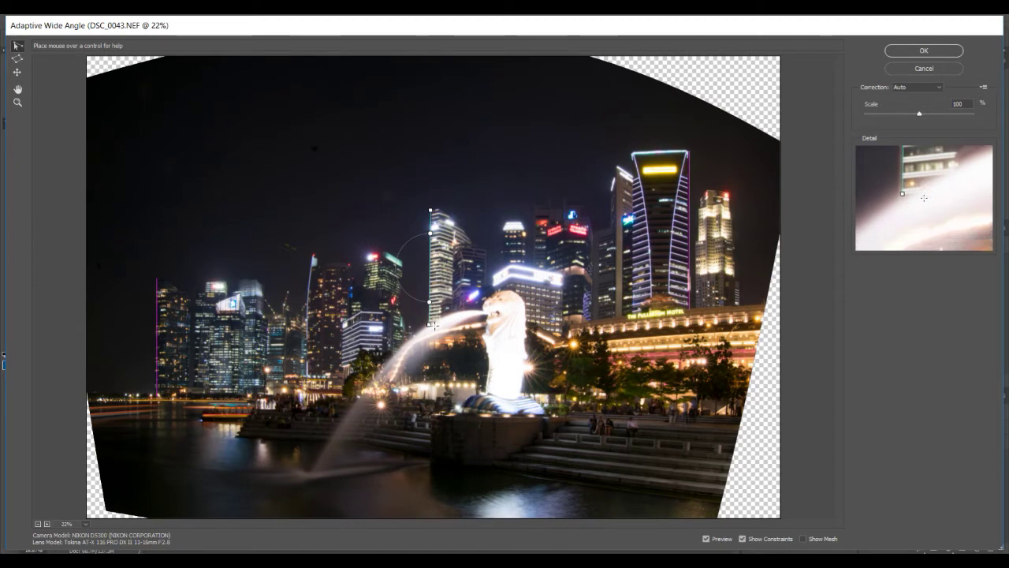
right_click(431, 271)
left_click(461, 273)
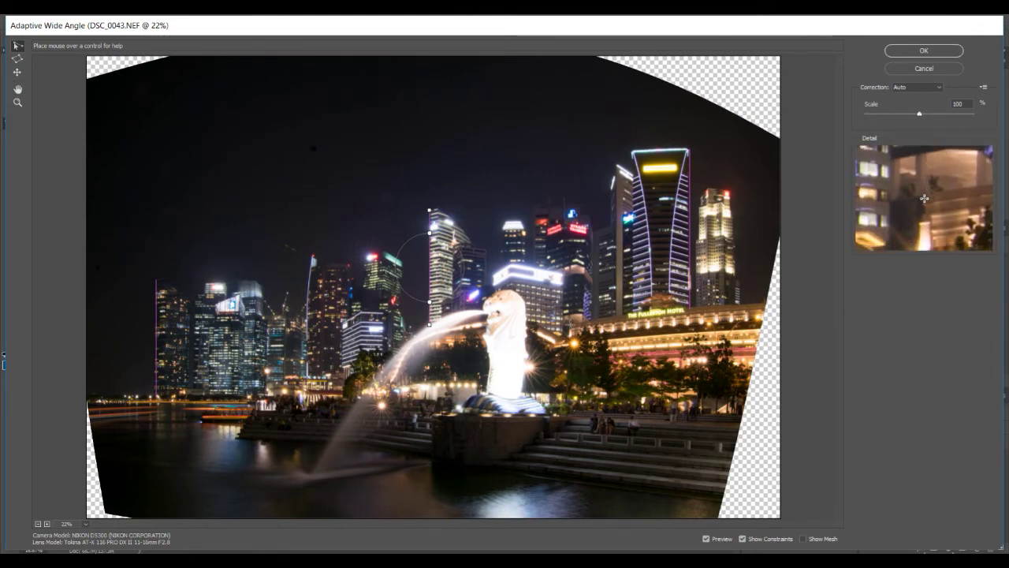
- Draw a constraint along the Fullerton Hotel roofline up to the image edge and set it to Horizontal
left_click(570, 324)
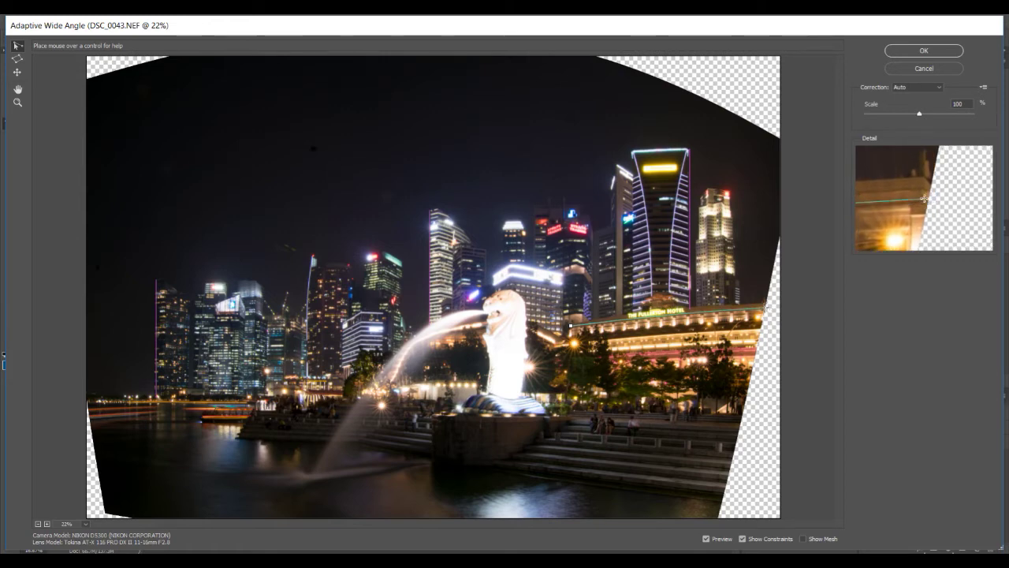
left_click_drag(763, 309, 708, 317)
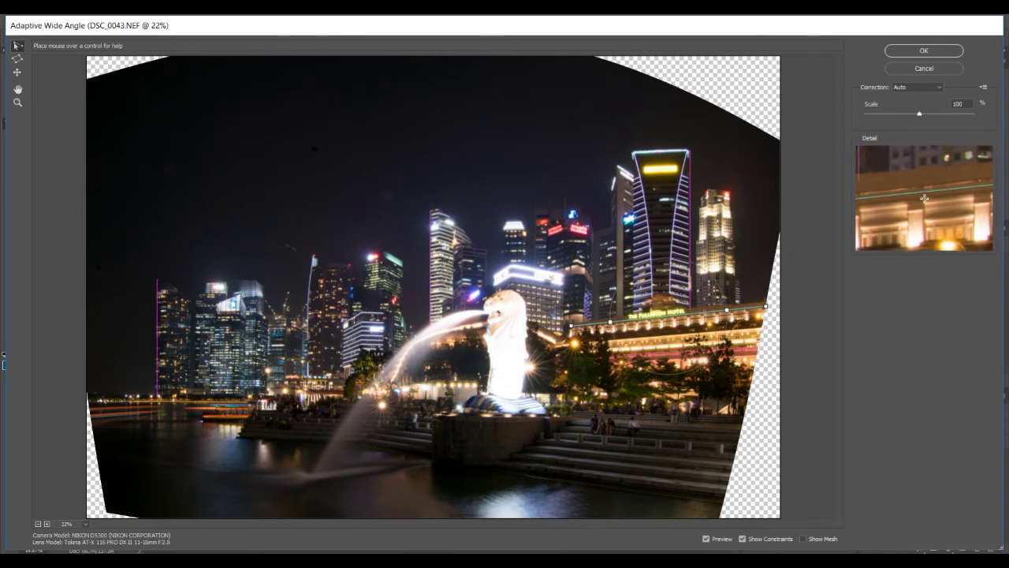
right_click(706, 318)
left_click(741, 308)
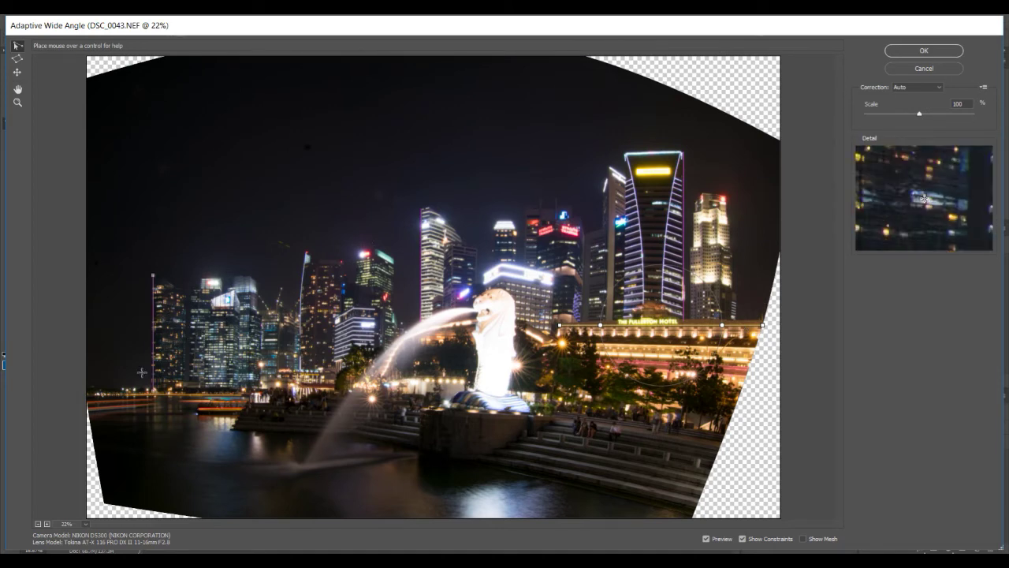
- Draw a constraint along the waterline below the left-hand buildings and set it to Horizontal
left_click(88, 396)
left_click(249, 395)
right_click(246, 398)
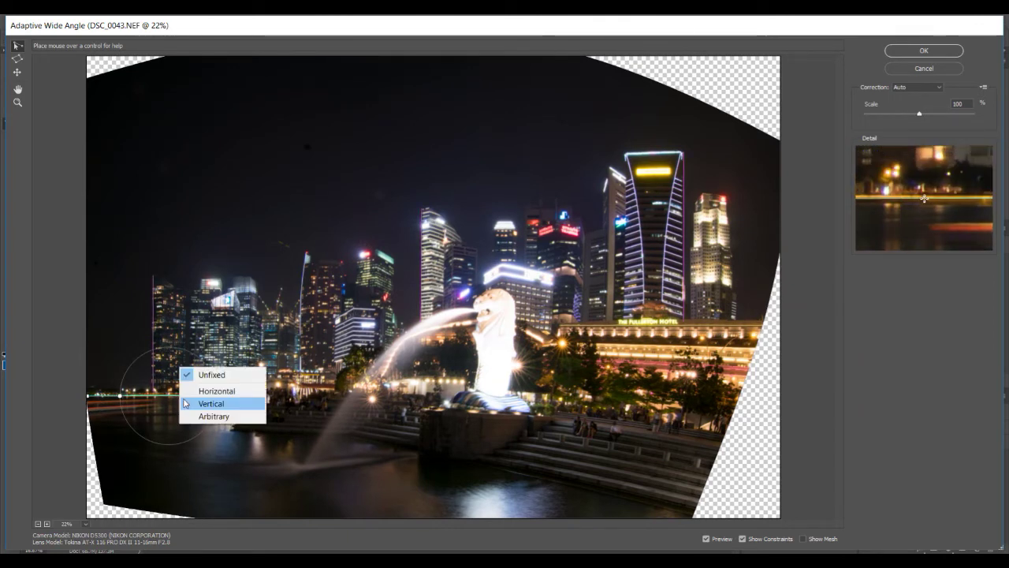
left_click(237, 390)
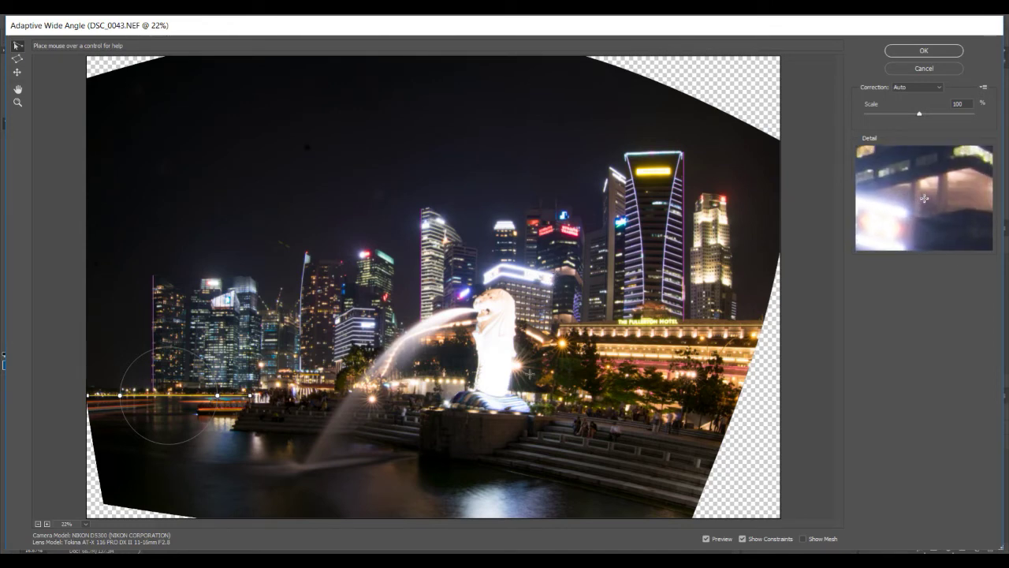
- Apply the Adaptive Wide Angle correction and hide the original Background layer
left_click(908, 52)
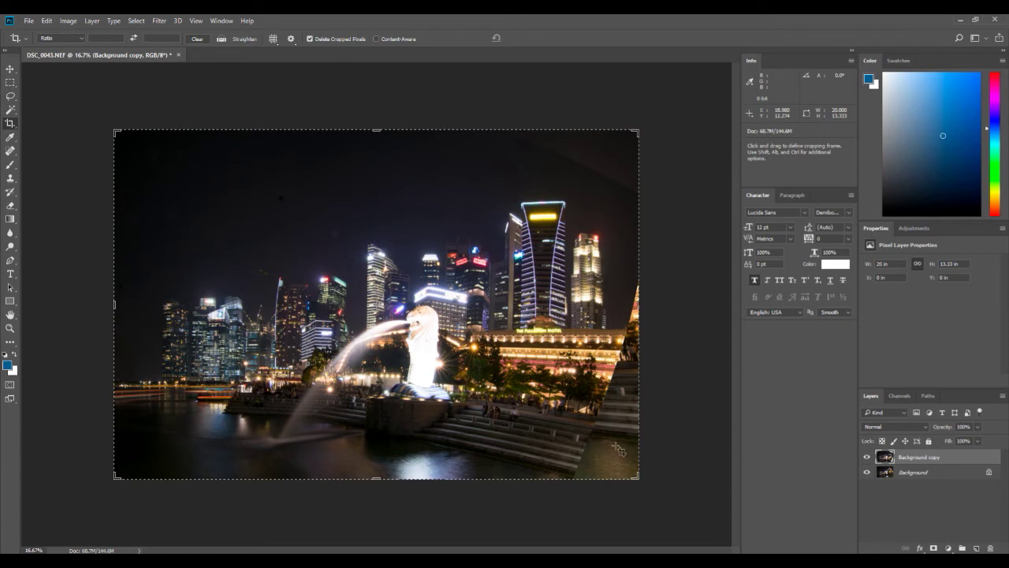
left_click(868, 473)
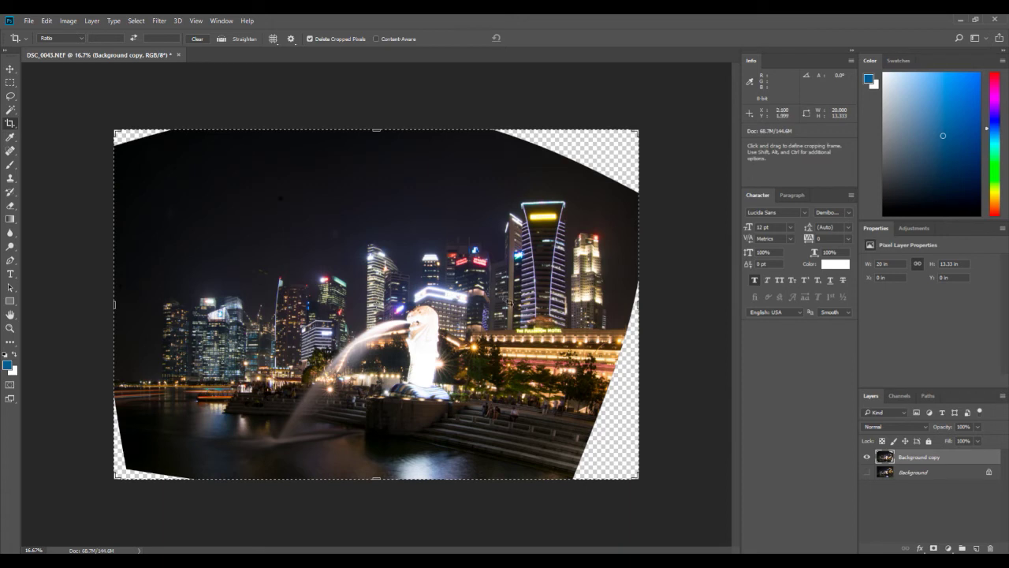
- Try a tight crop on all sides to about 15.5 by 11.9 in, and undo it
left_click_drag(109, 302, 141, 306)
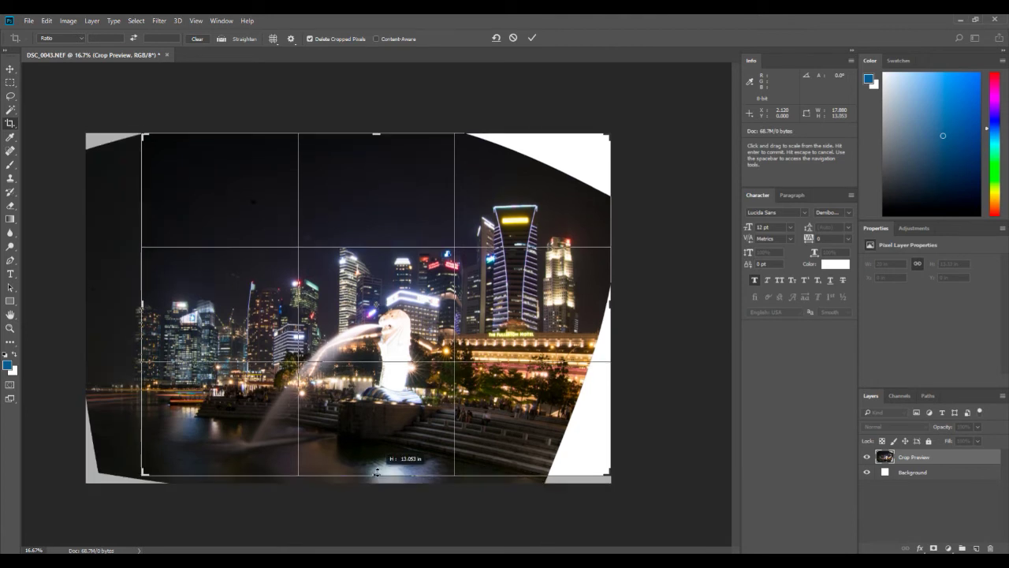
left_click_drag(609, 306, 579, 315)
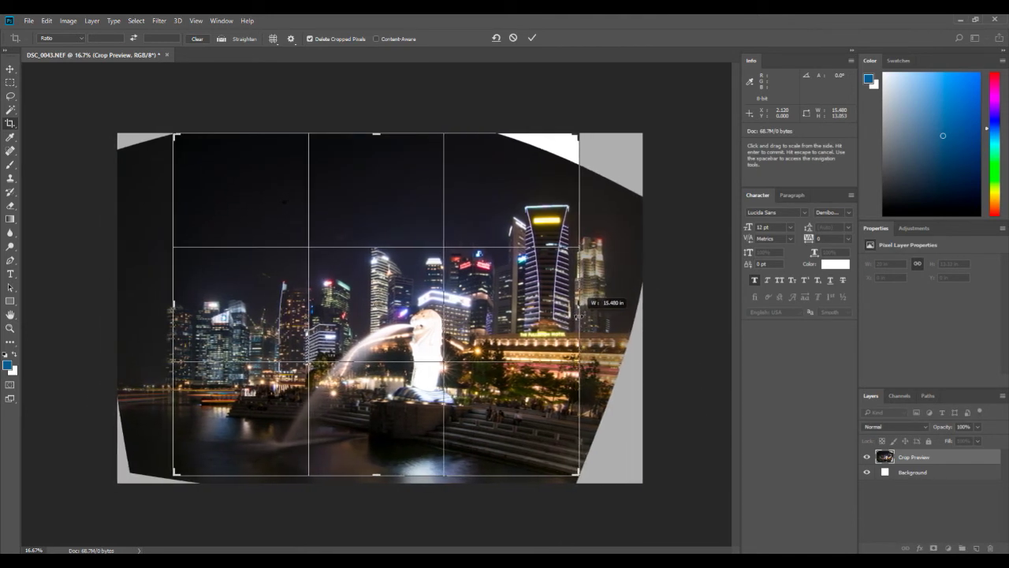
left_click_drag(373, 137, 376, 151)
key("Return")
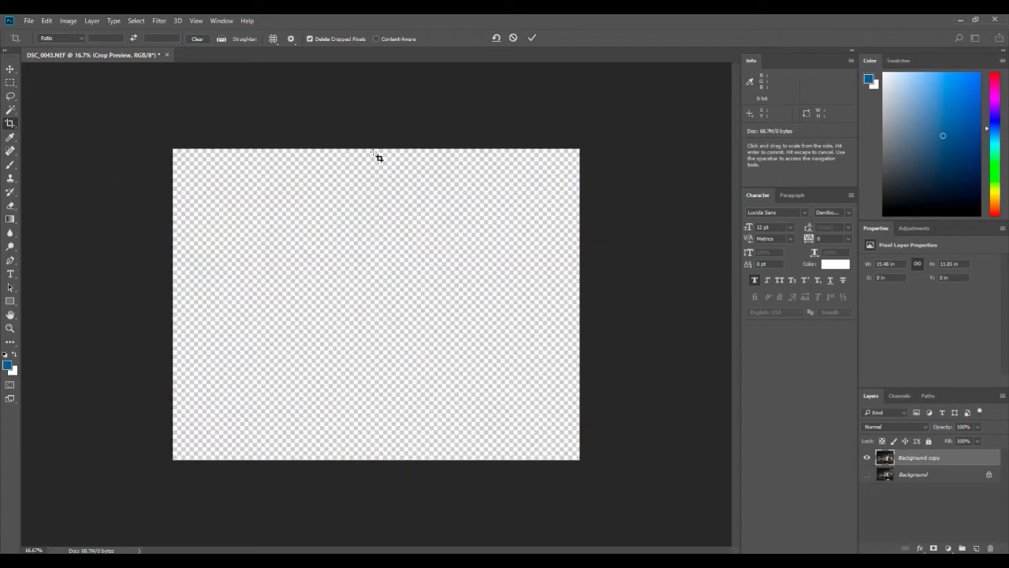
key("ctrl+plus")
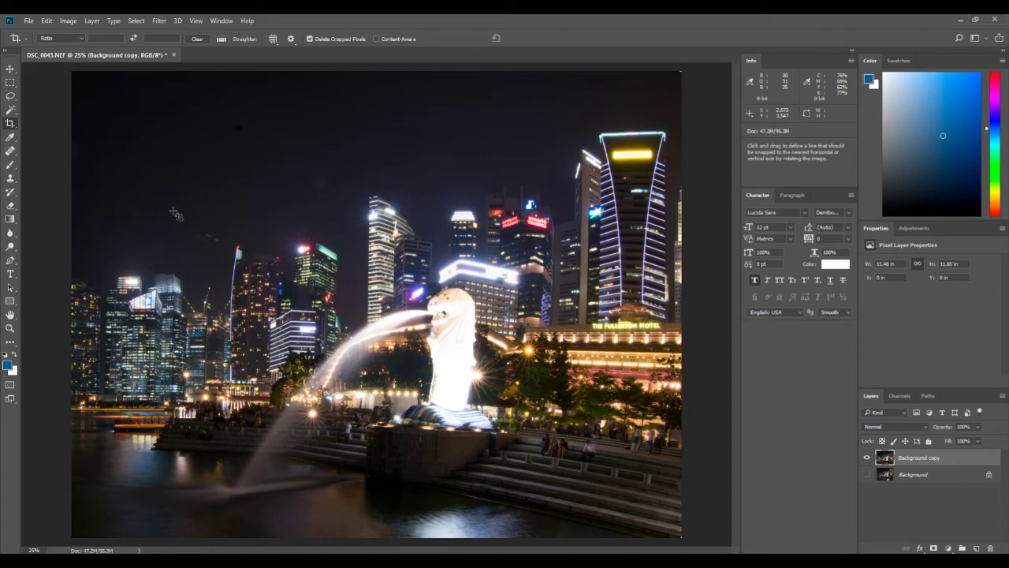
left_click_drag(175, 215, 178, 214)
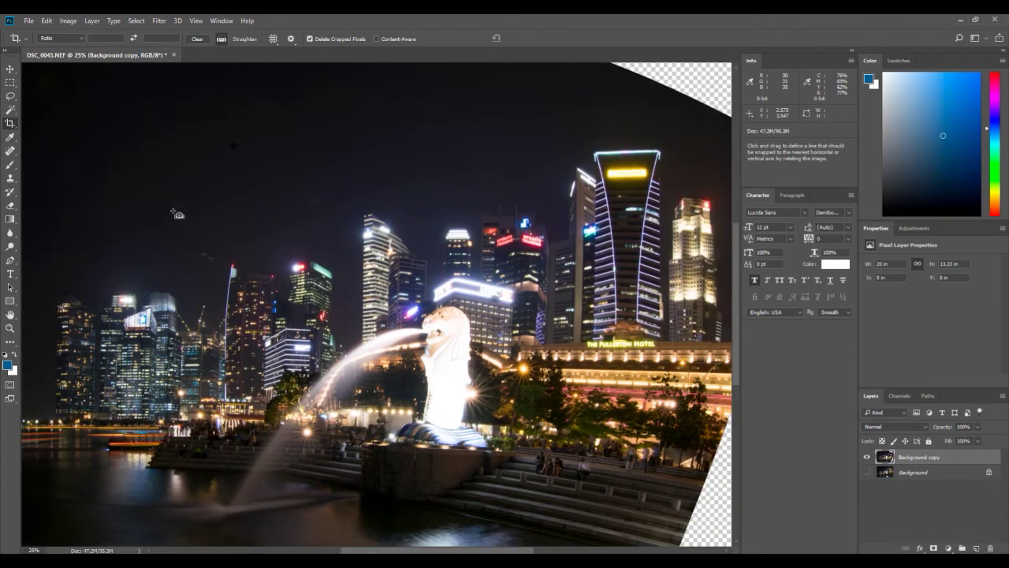
key("ctrl+minus")
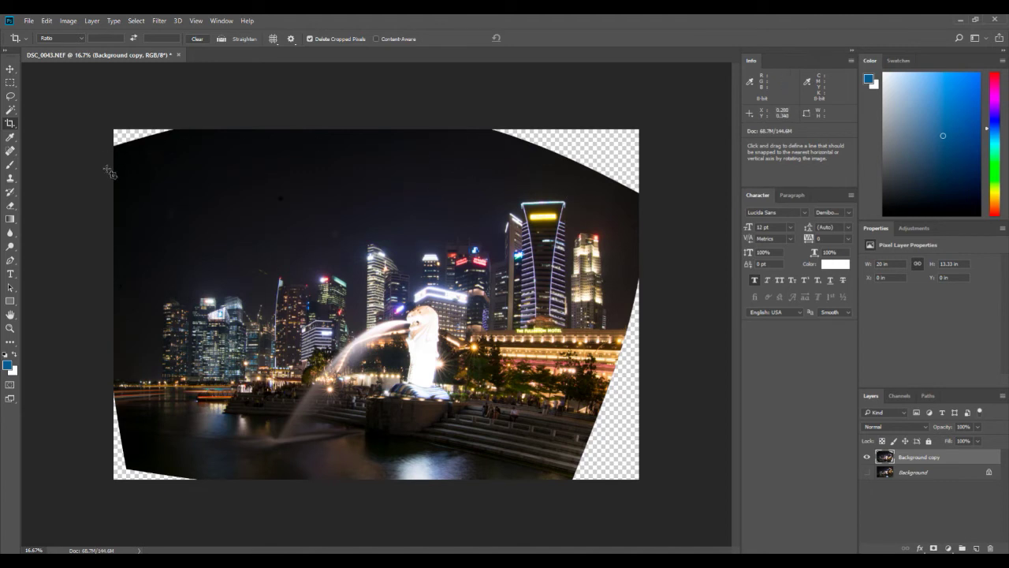
- Crop the image to about 19 by 11.2 in, trimming the empty corners above the skyline and some of both sides
left_click_drag(114, 167, 727, 516)
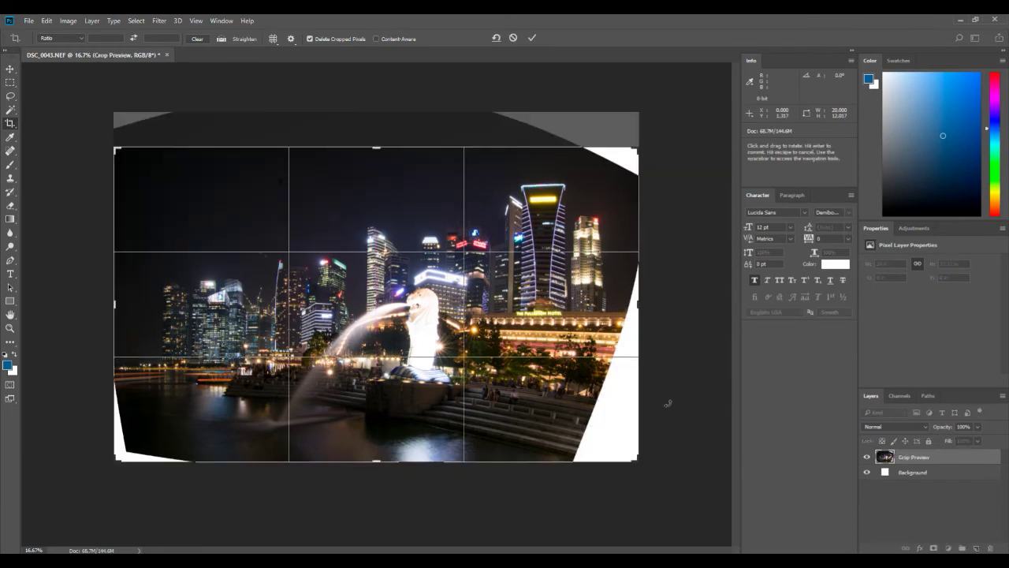
mouse_move(376, 148)
left_mouse_down()
mouse_move(376, 162)
mouse_move(371, 139)
mouse_move(376, 157)
left_mouse_up()
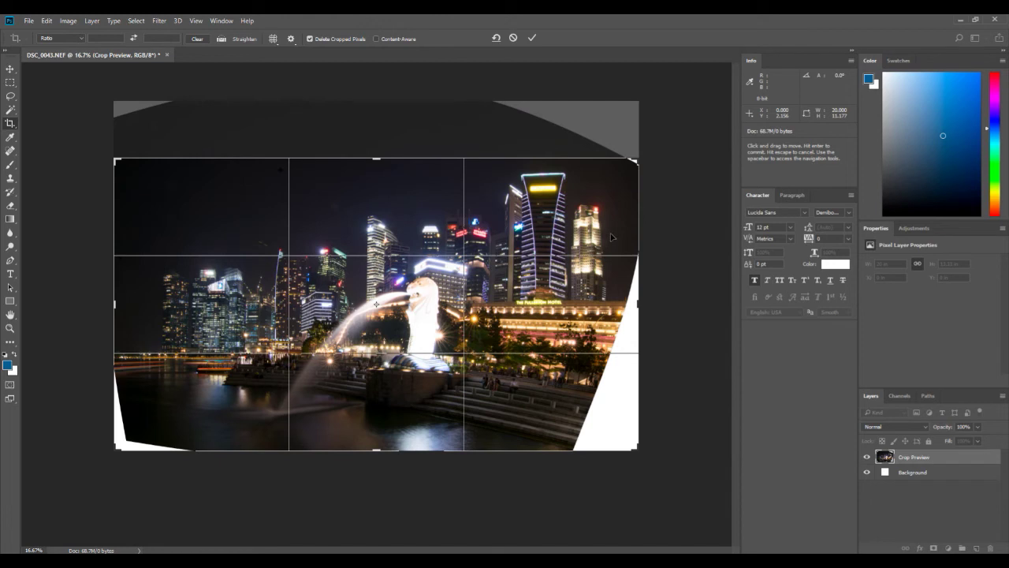
left_click_drag(633, 254, 628, 258)
key("Return")
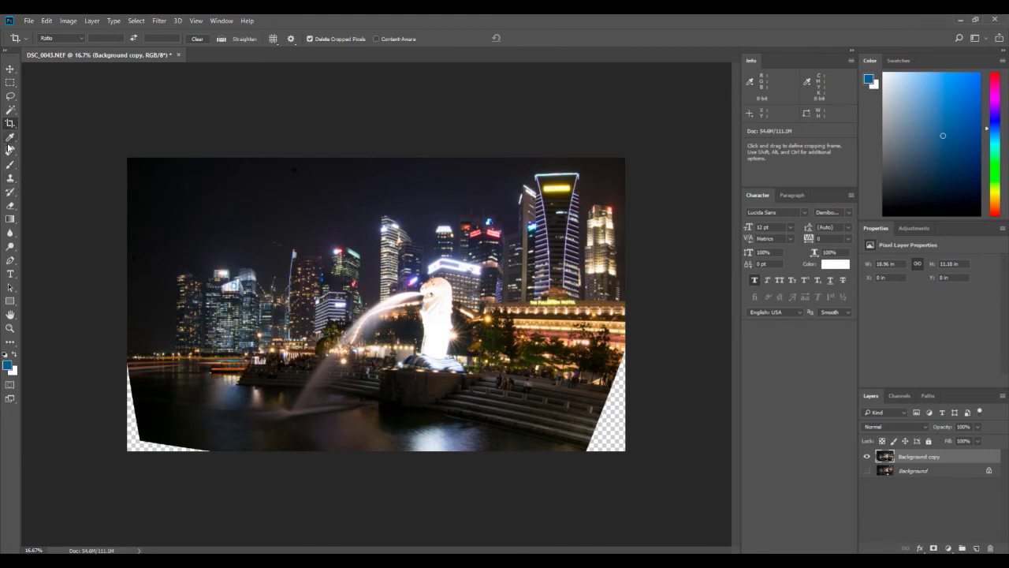
- Select the transparent area in the photo's lower-left corner with the Magic Wand and expand the selection by 4 pixels
left_click(11, 110)
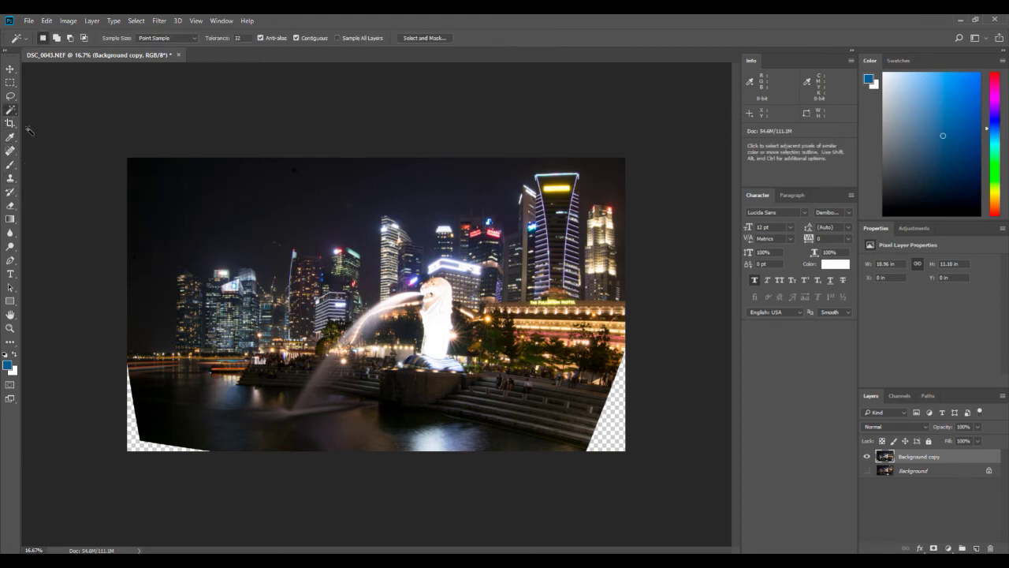
left_click(159, 21)
mouse_move(138, 21)
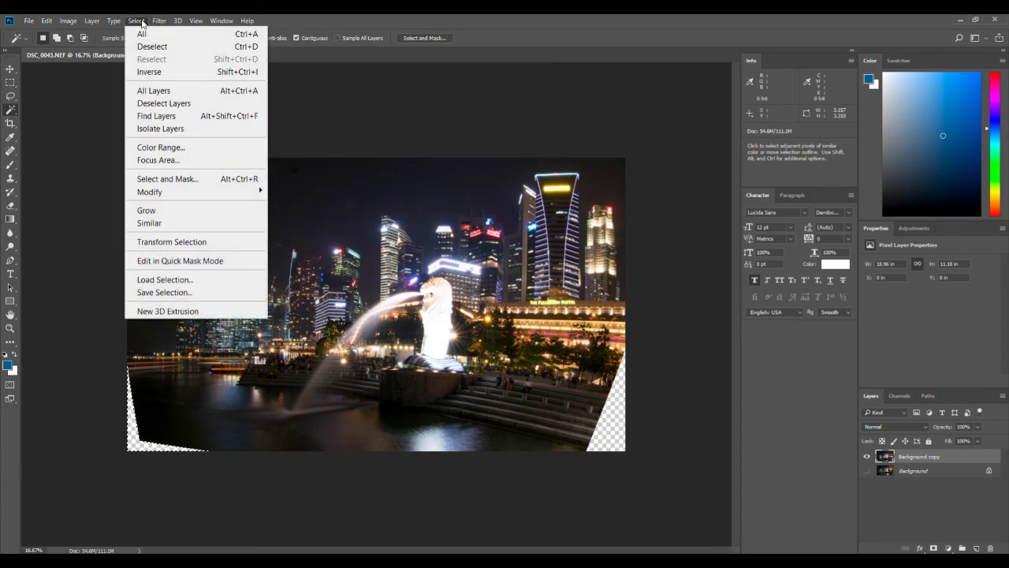
mouse_move(177, 193)
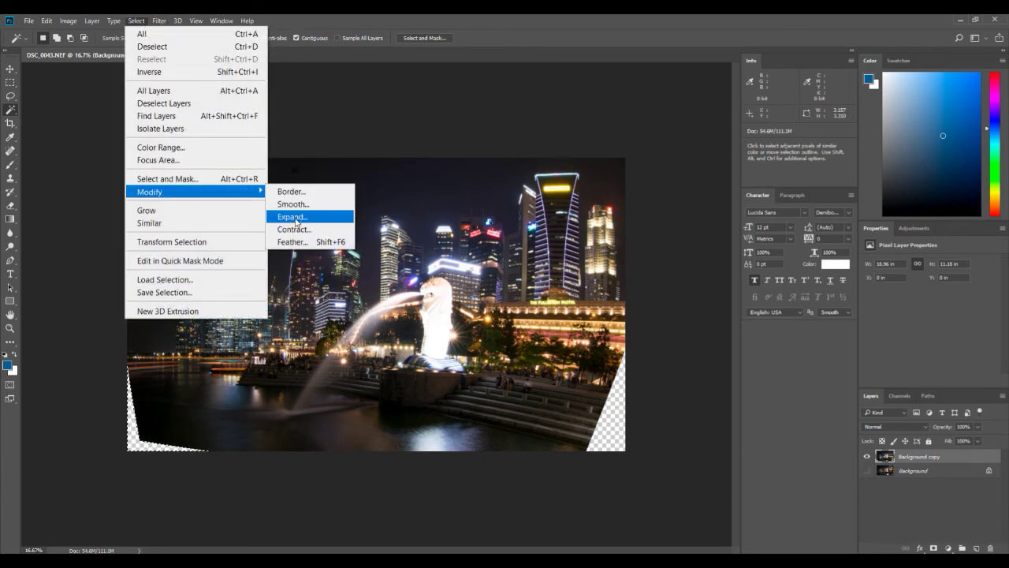
left_click(296, 216)
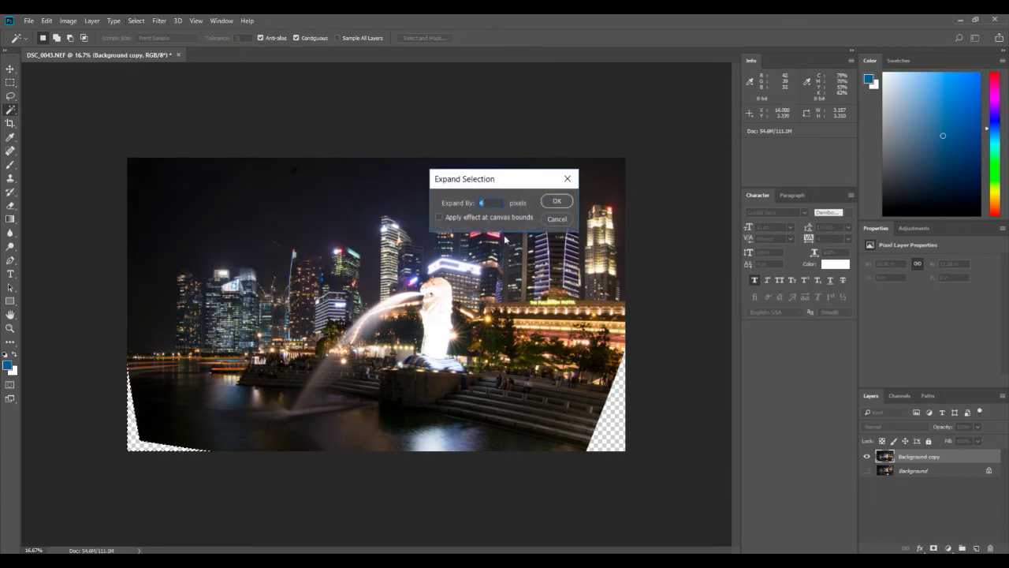
left_click(556, 201)
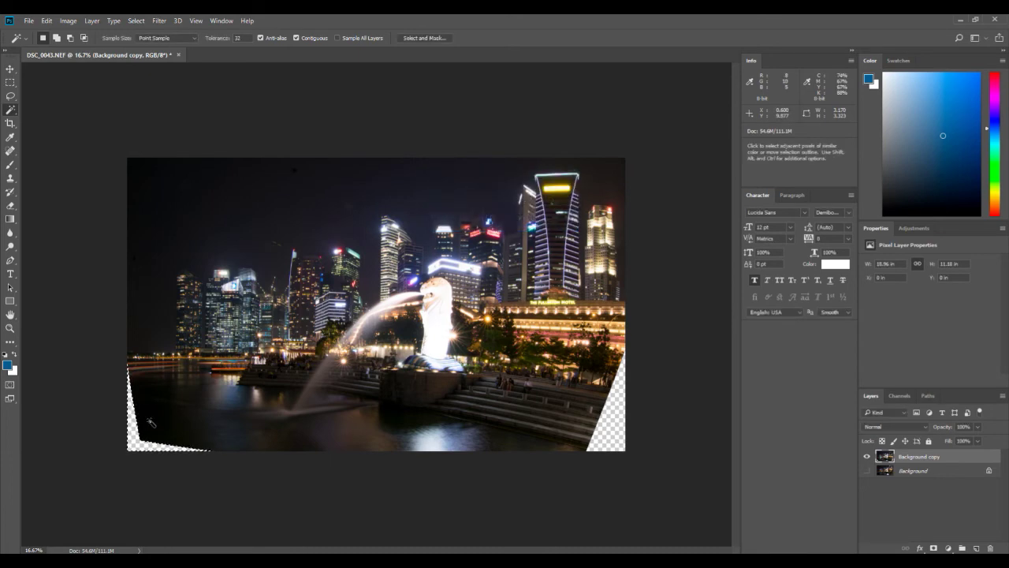
- Fill the selected lower-left corner using Content-Aware with Color Adaptation, Normal mode and 100% opacity, and clear the selection
left_click(49, 22)
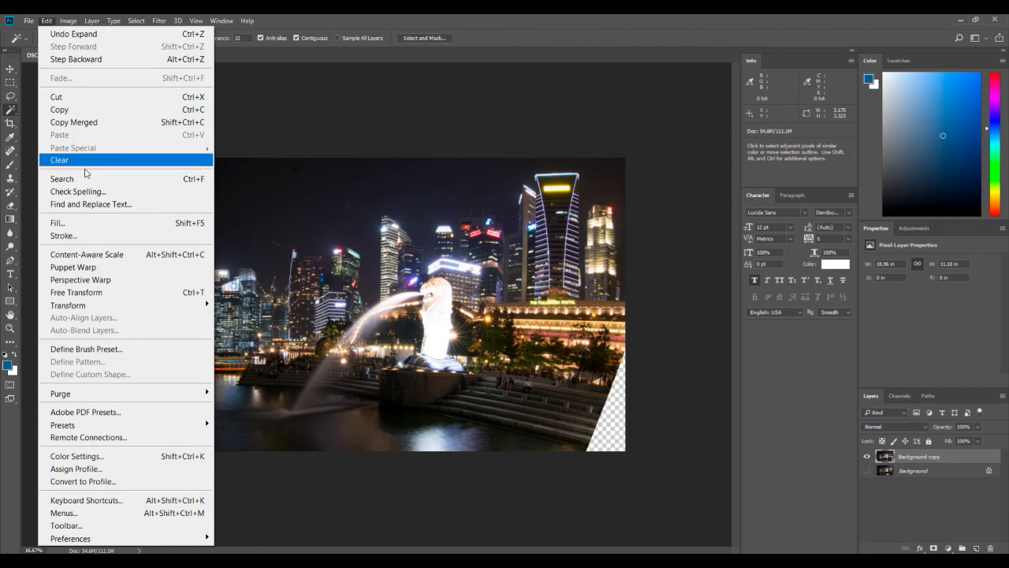
left_click(58, 223)
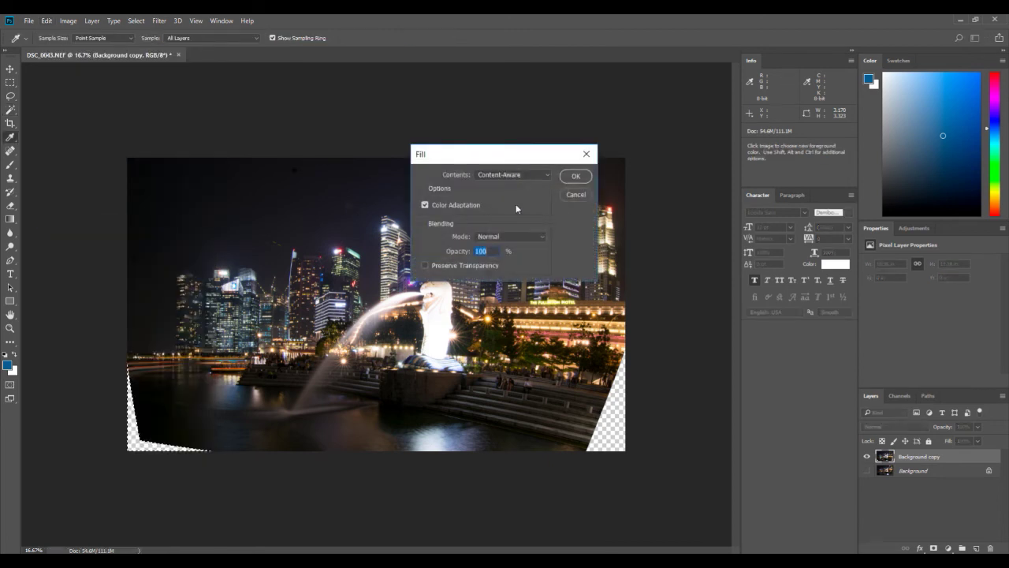
left_click(584, 177)
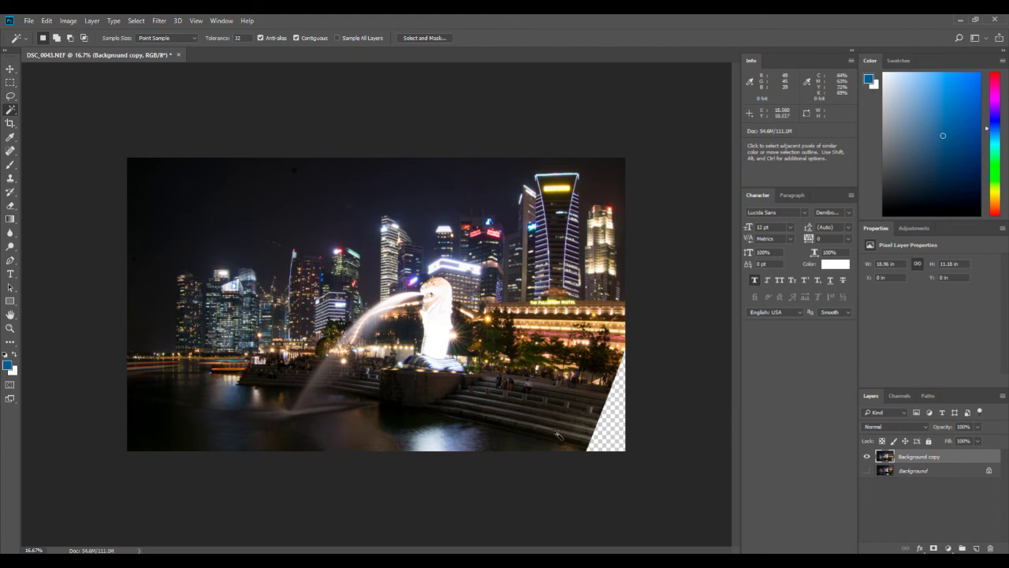
- Select the transparent wedge in the photo's lower-right corner with the Magic Wand and expand the selection by 4 pixels
left_click(616, 438)
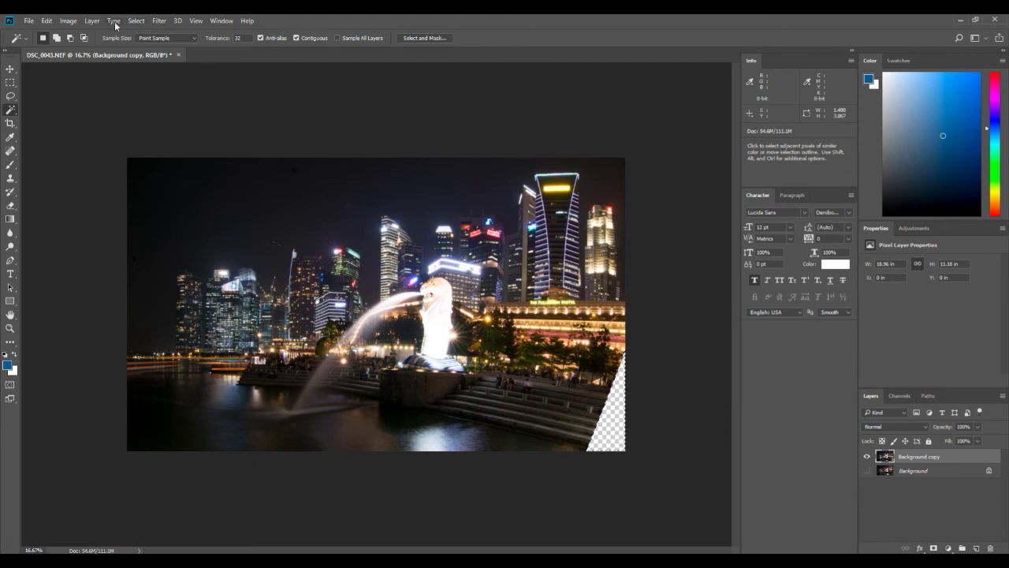
left_click(160, 22)
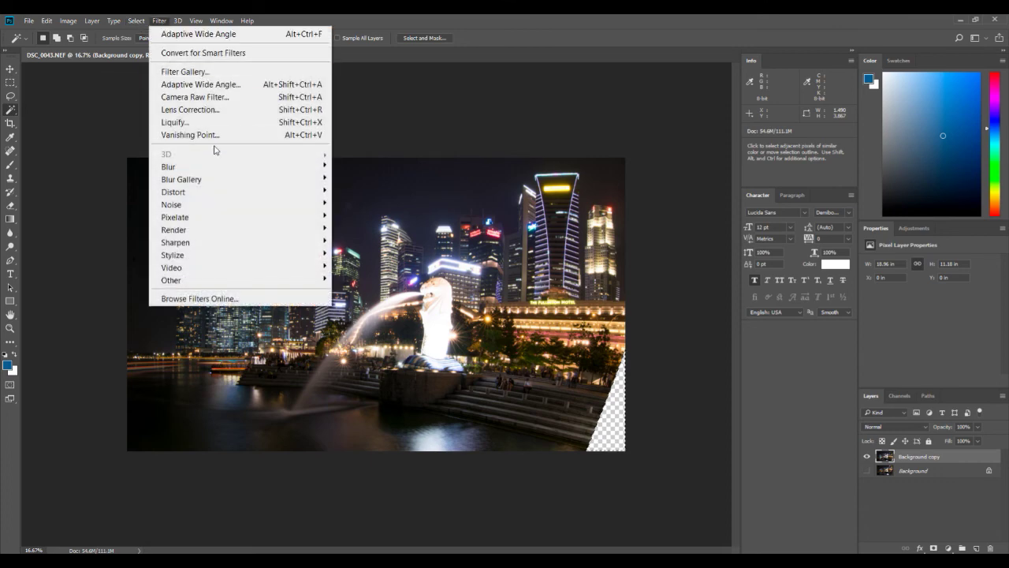
mouse_move(134, 23)
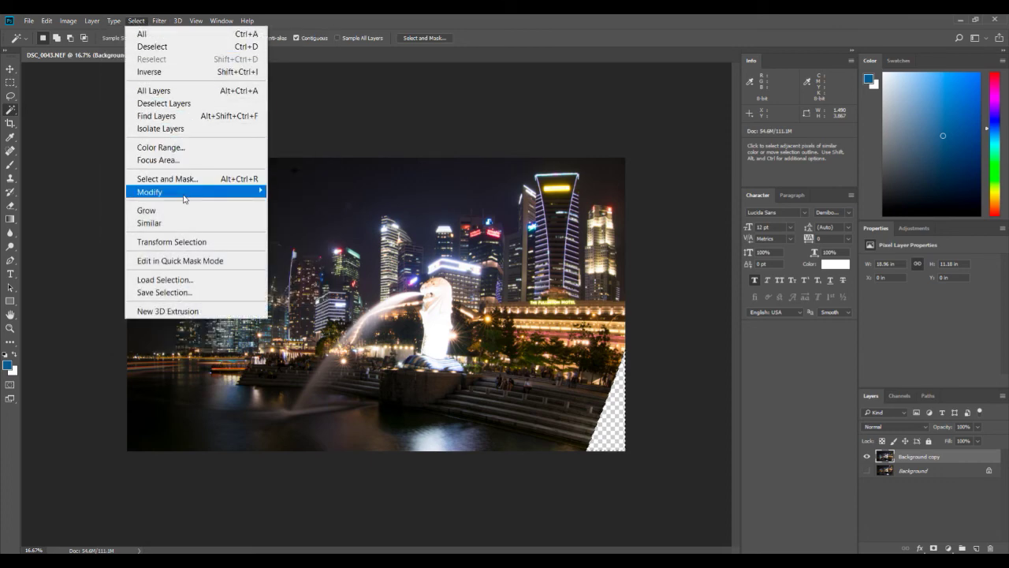
mouse_move(183, 192)
left_click(296, 216)
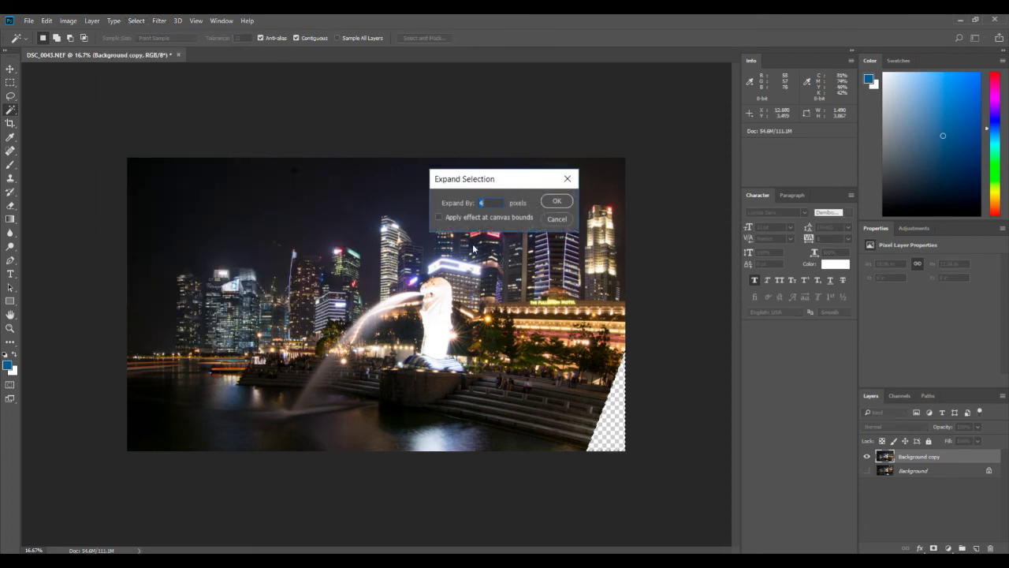
left_click(565, 176)
- Fill the selected lower-right wedge beside the steps using Content-Aware at 100% opacity, and deselect it
left_click(47, 21)
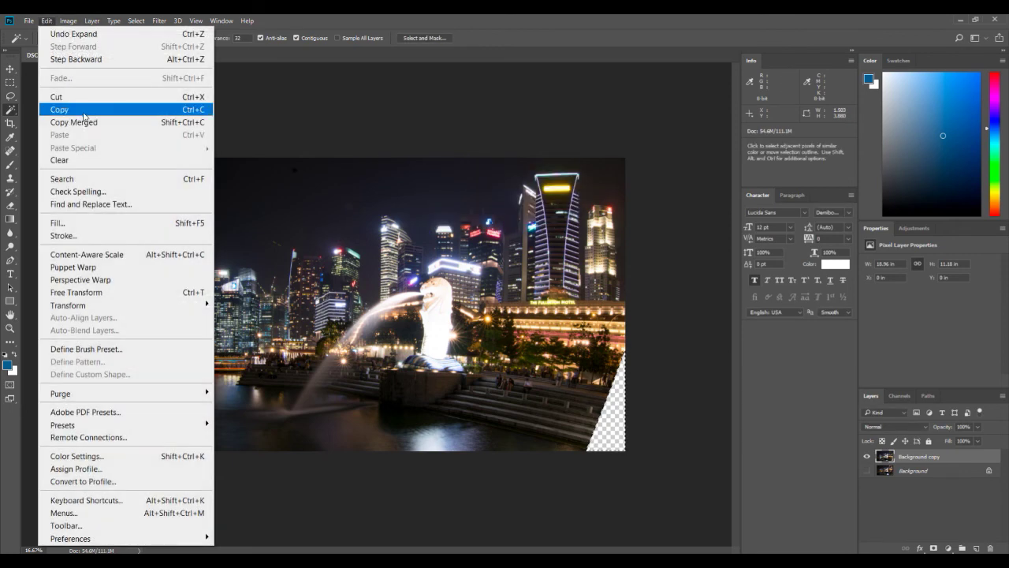
left_click(102, 223)
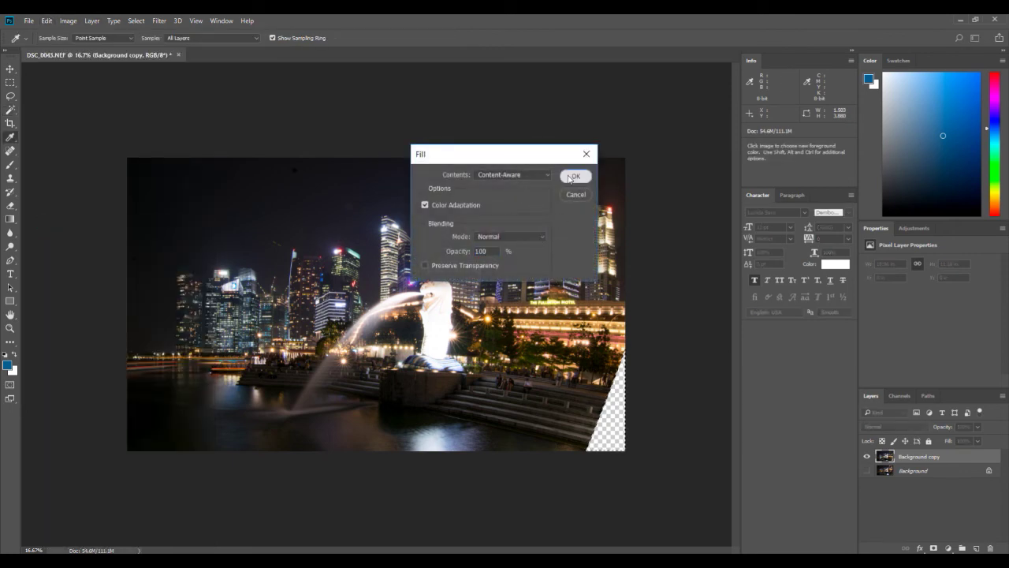
left_click(575, 175)
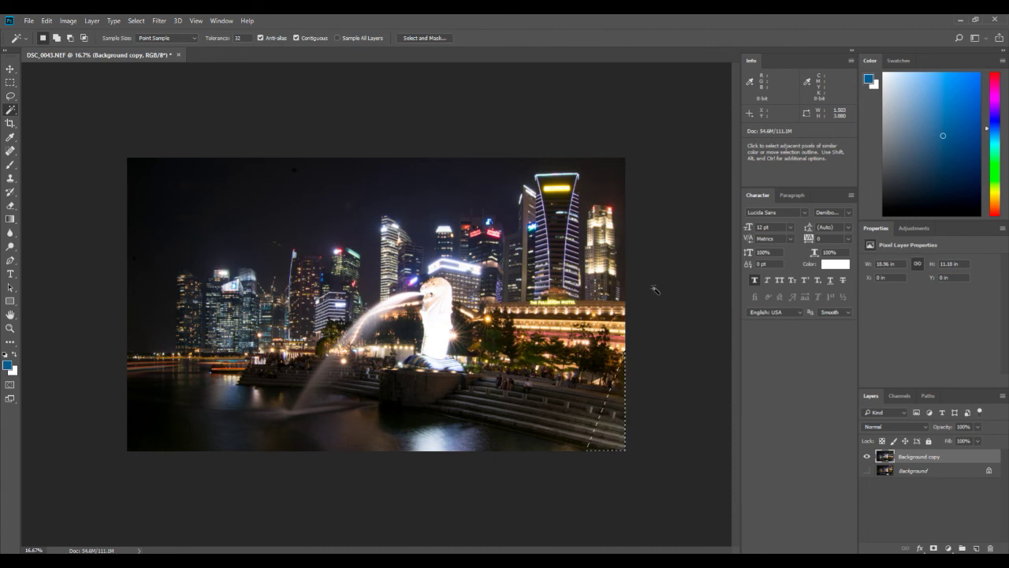
key("ctrl+d")
- Examine the filled lower corners and the corrected skyline for visible flaws, both in detail and as a whole
key("ctrl+plus")
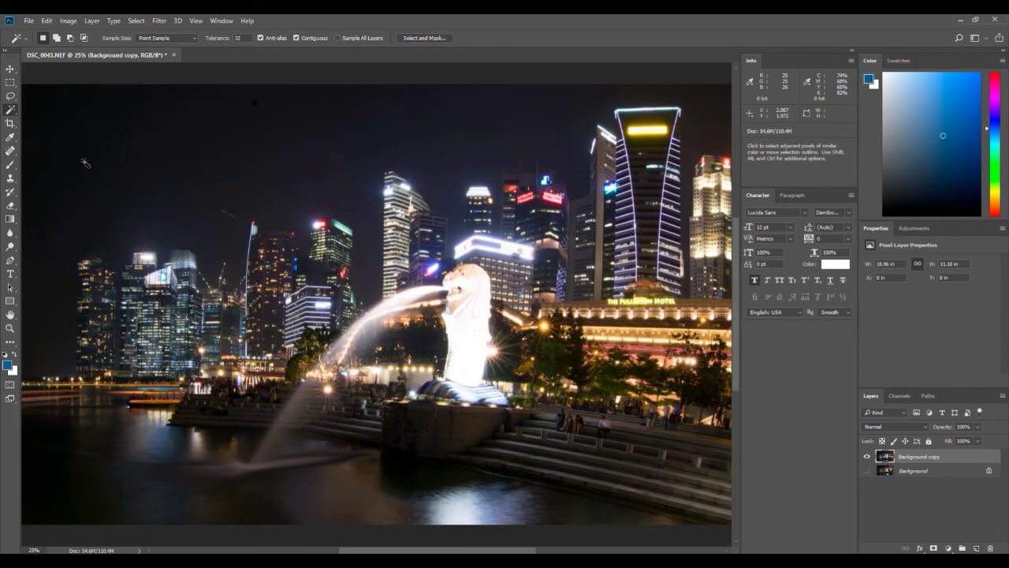
key("ctrl+minus")
key("ctrl+plus")
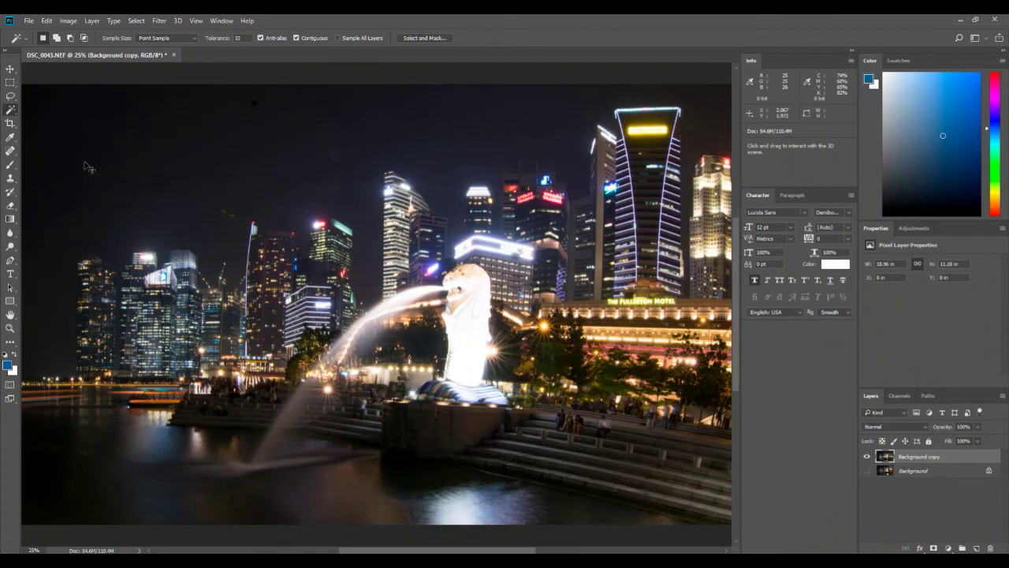
key("ctrl+minus")
key("ctrl+plus")
key("ctrl+plus")
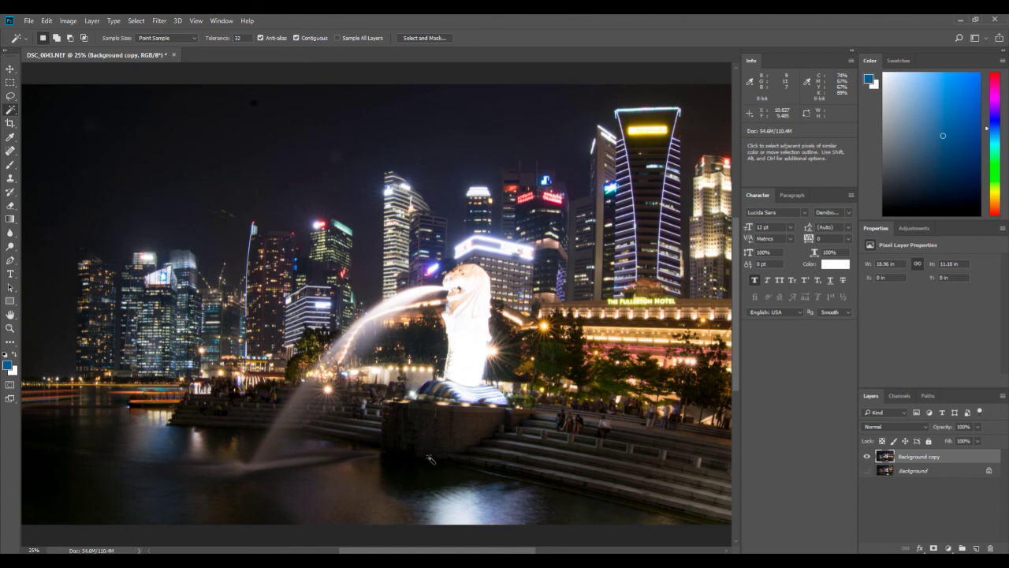
key("ctrl+minus")
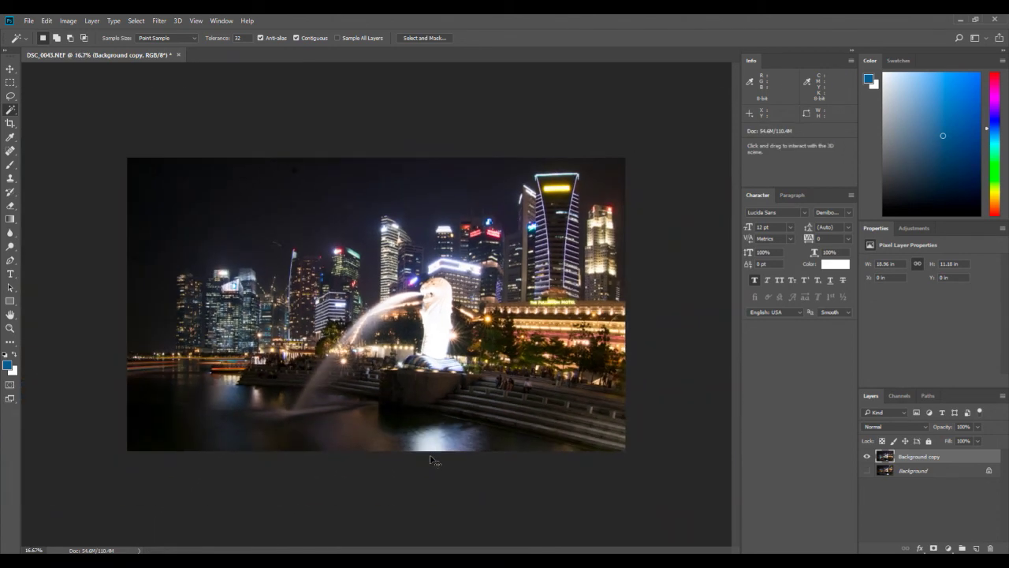